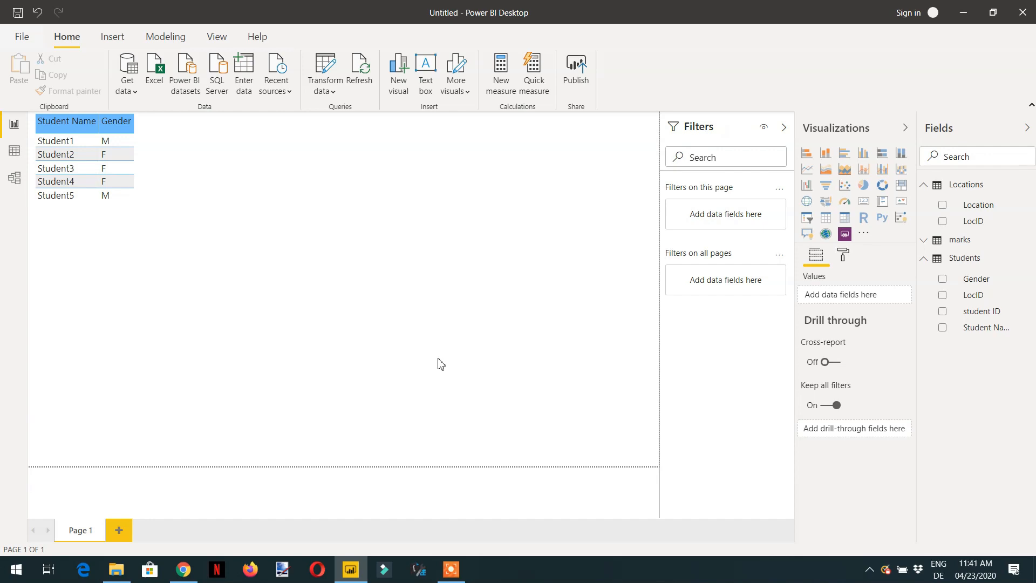
- Switch to Chrome and compare the HASONEVALUE and HASONEFILTER definitions in the Microsoft DAX documentation
click(183, 569)
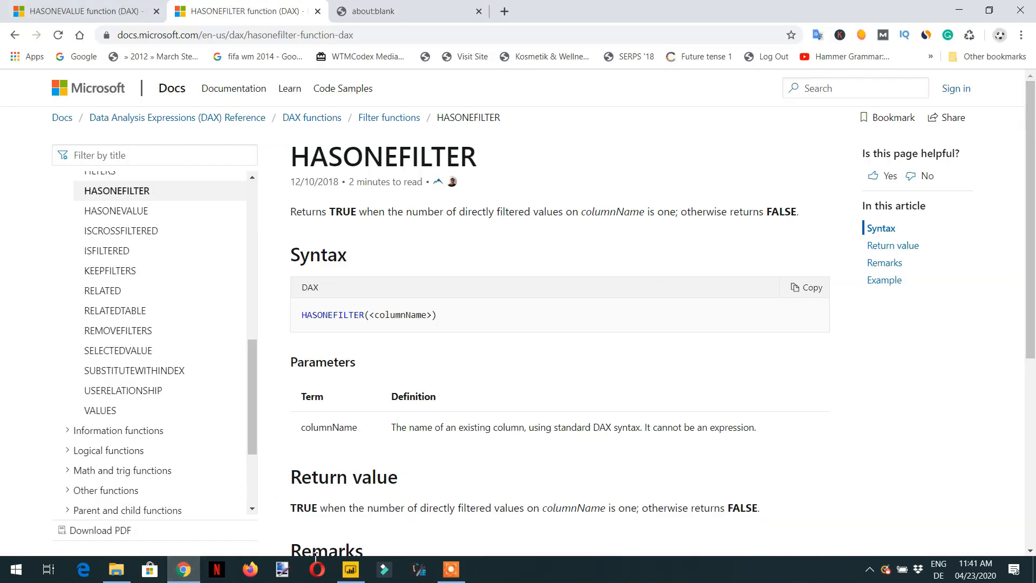
click(73, 8)
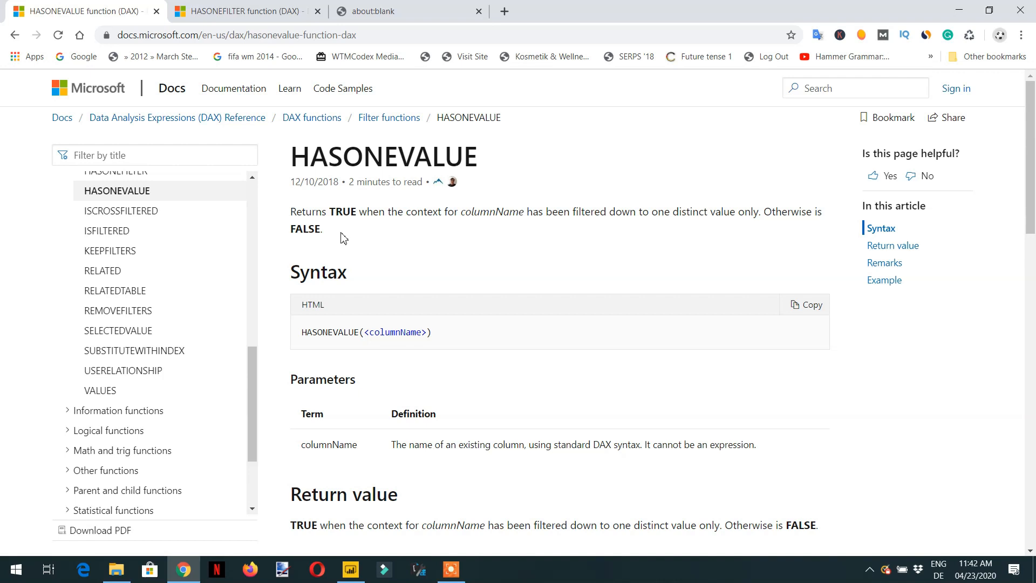
click(238, 11)
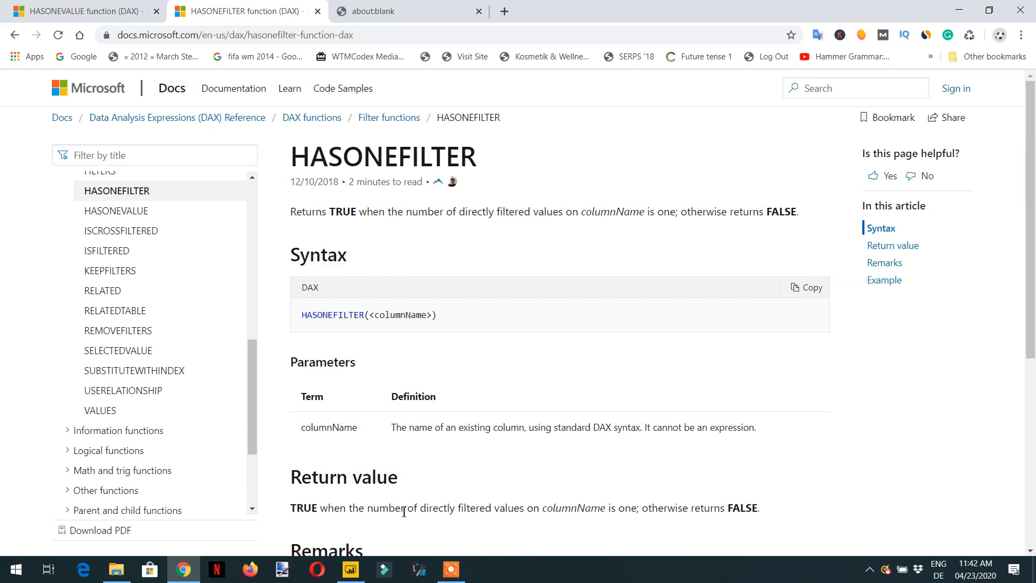
- Back in Power BI Desktop, add a Student Name slicer with 15 pt text to the upper right of the report page
click(351, 571)
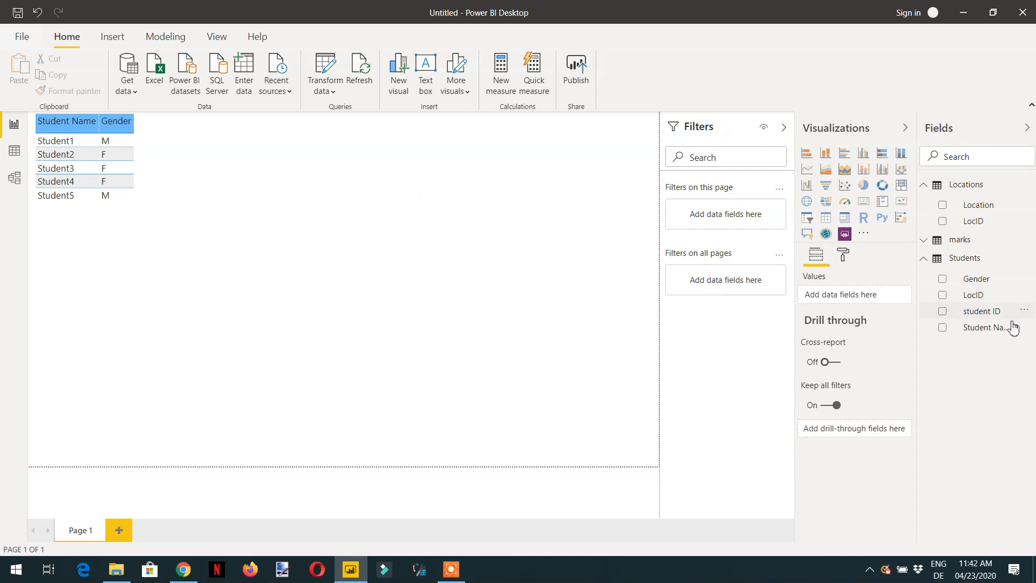
click(942, 327)
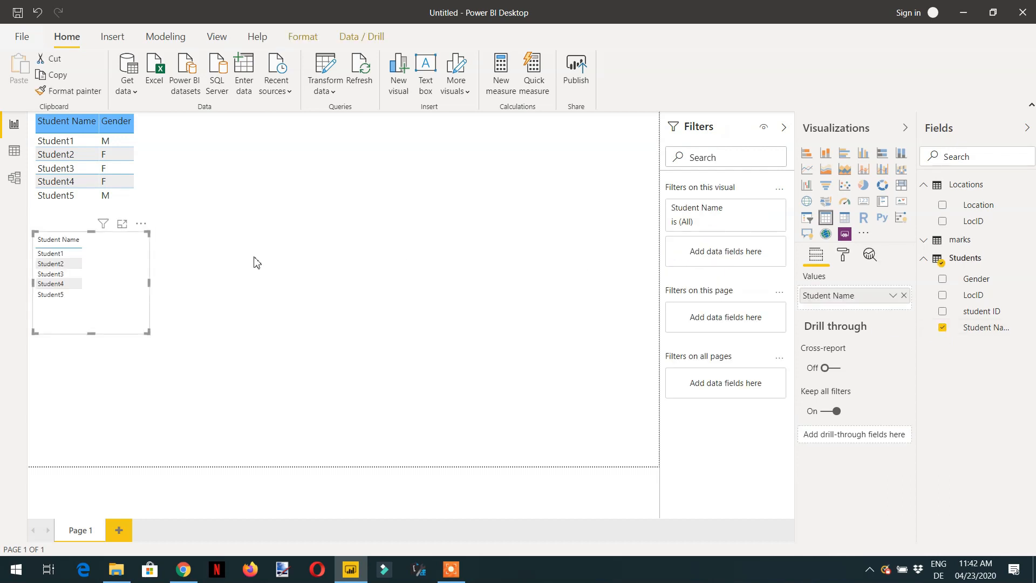
drag(107, 296, 470, 235)
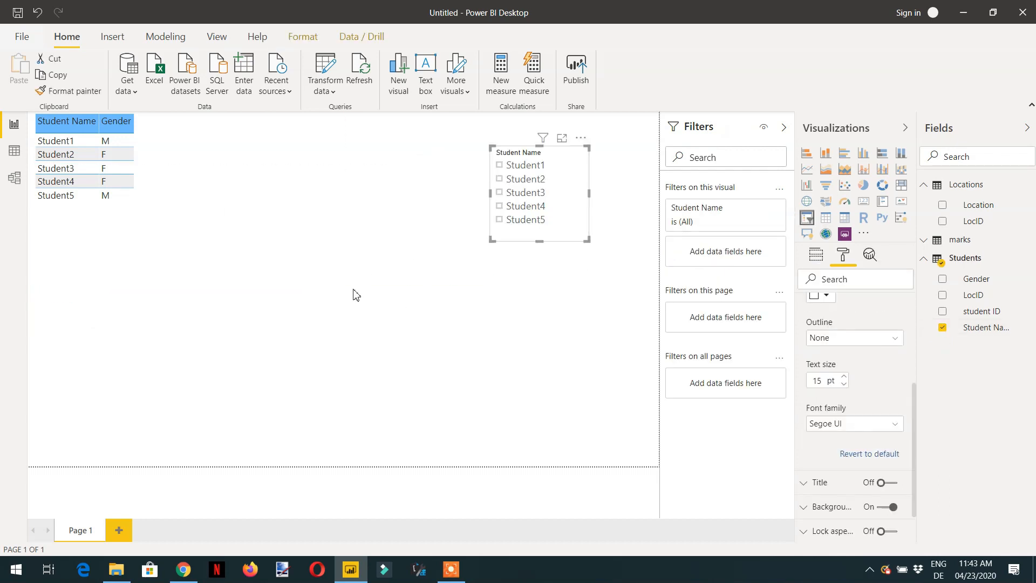
click(352, 291)
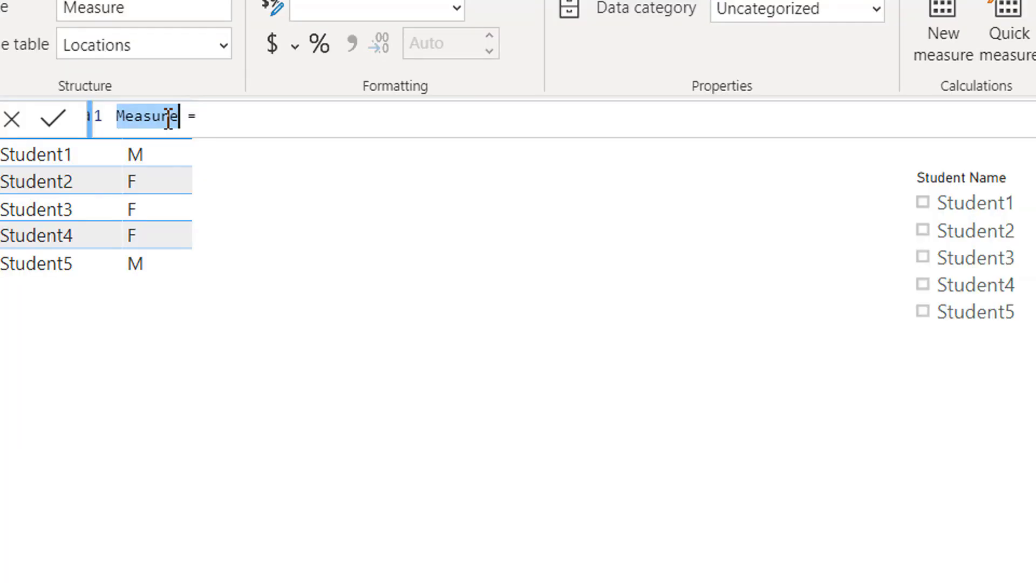
- Create a measure named Has1Value that applies HASONEVALUE to the Students[Student Name] column
text(Has)
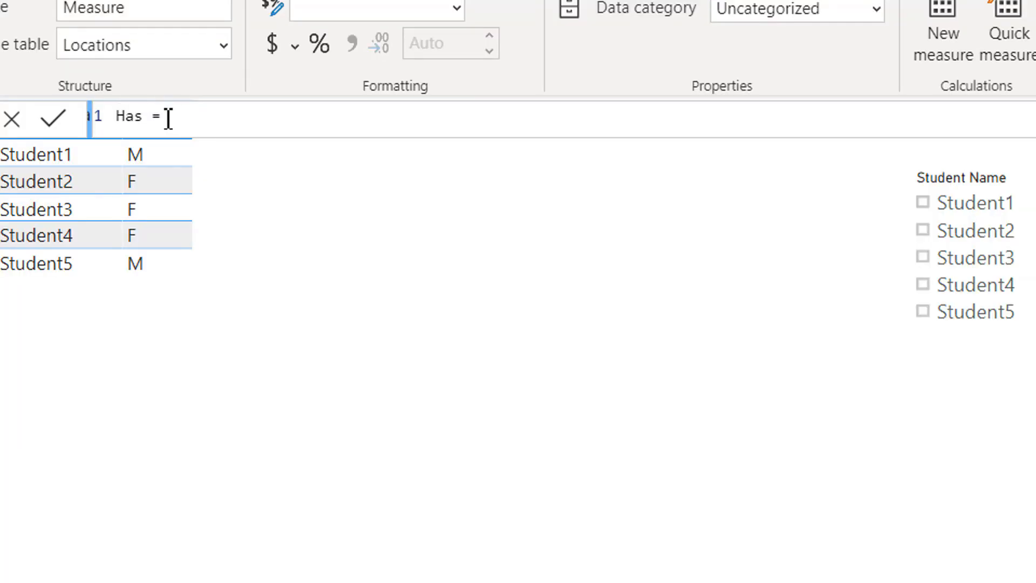
text(1Value)
key(End)
text(has)
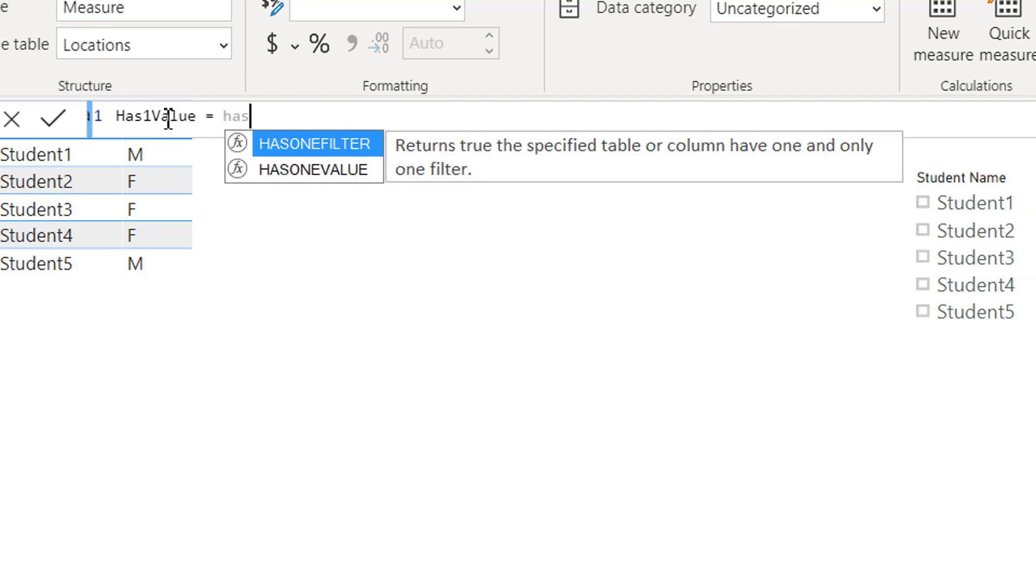
key(Down)
key(Tab)
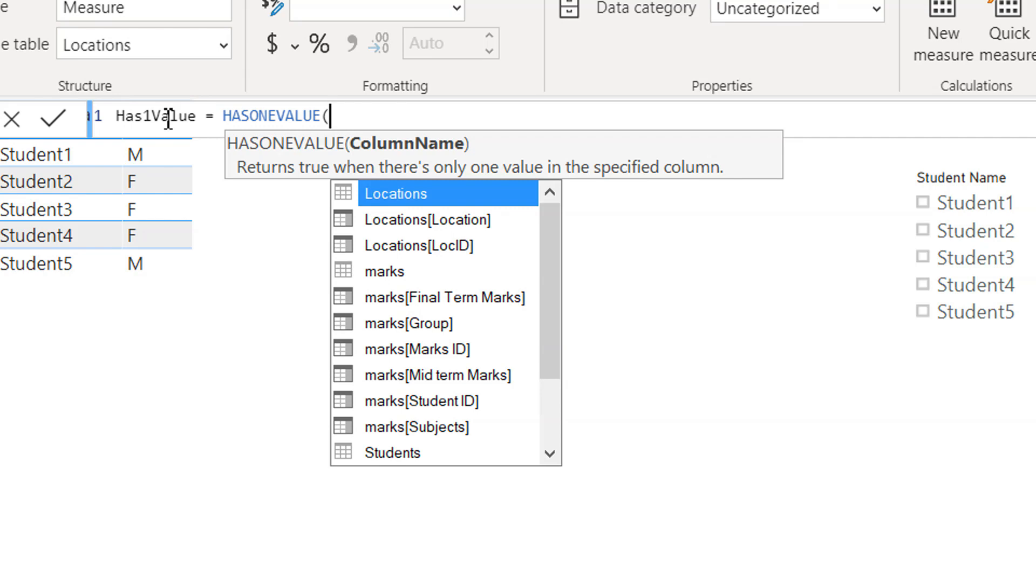
text(stu)
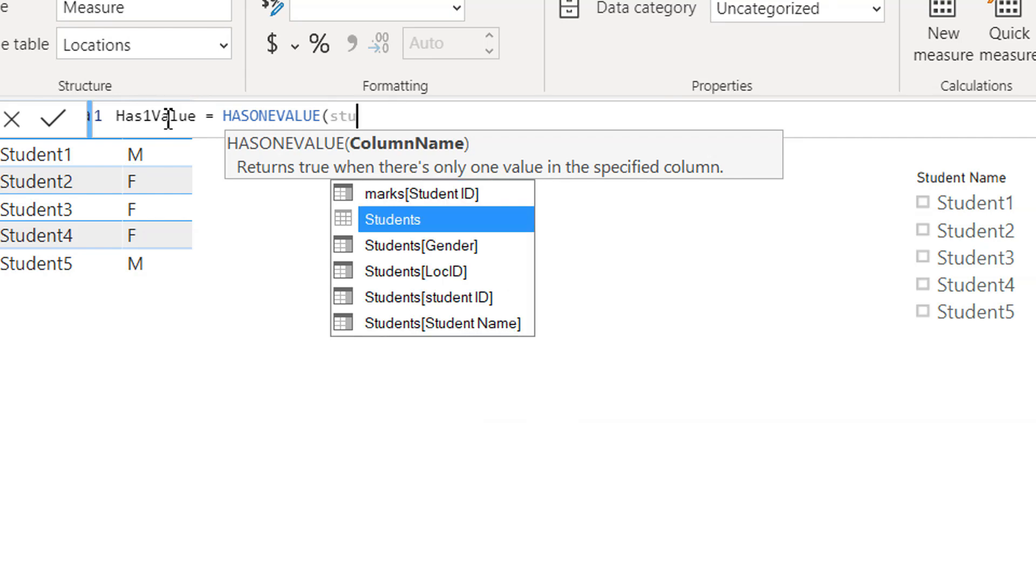
key(Down)
key(Down)
key(Down)
key(Down)
key(Tab)
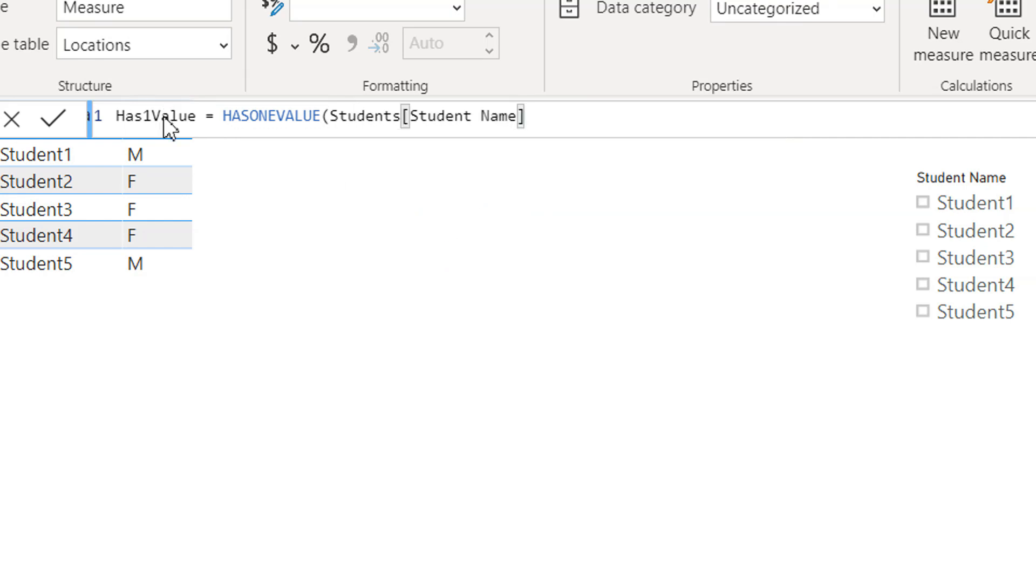
key(Return)
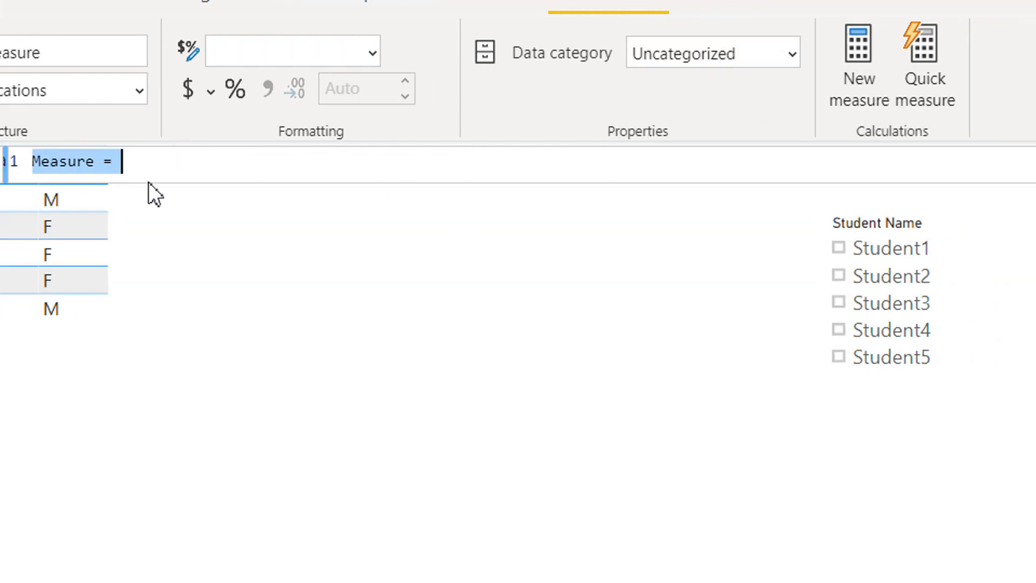
- Create a measure named Has1Filter that applies HASONEFILTER to the Students[Student Name] column
text(Has)
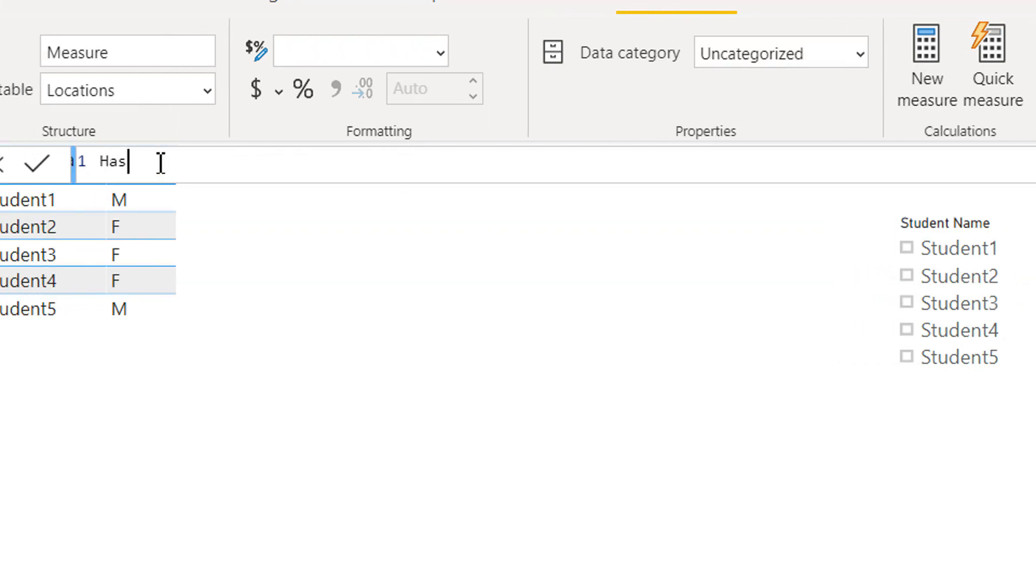
text(1Filter = has)
key(Down)
key(Tab)
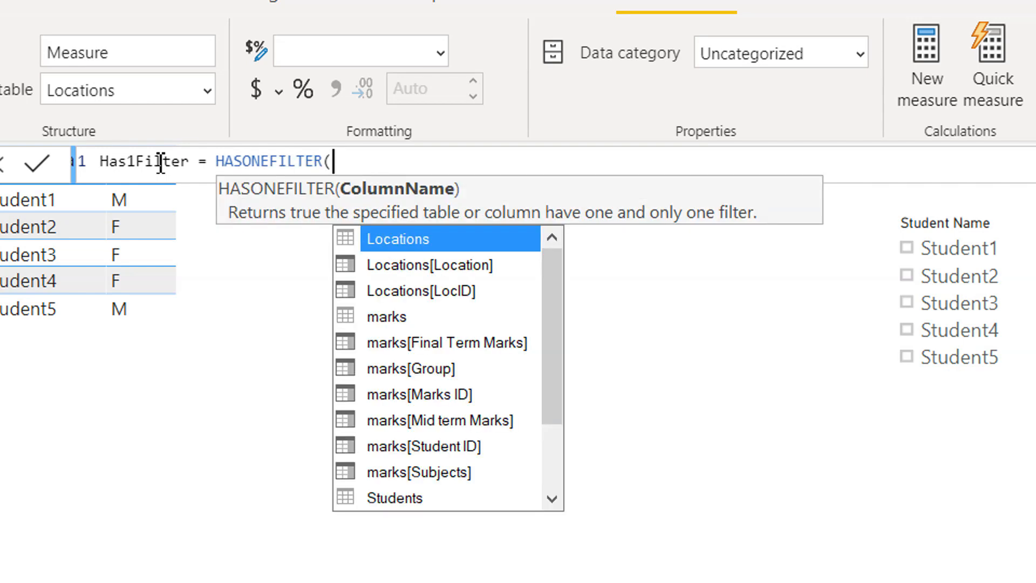
text(nam)
key(Tab)
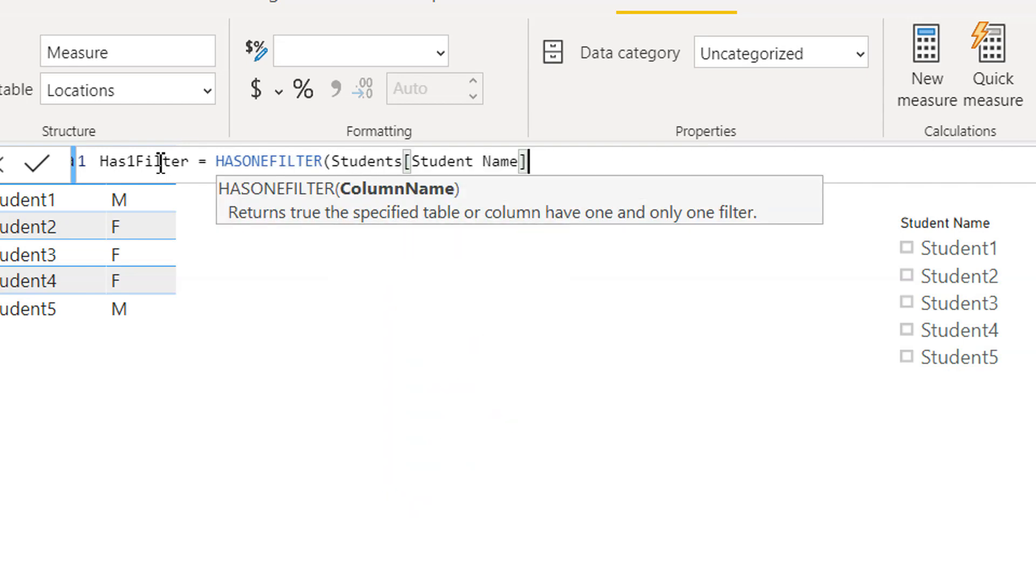
key(Return)
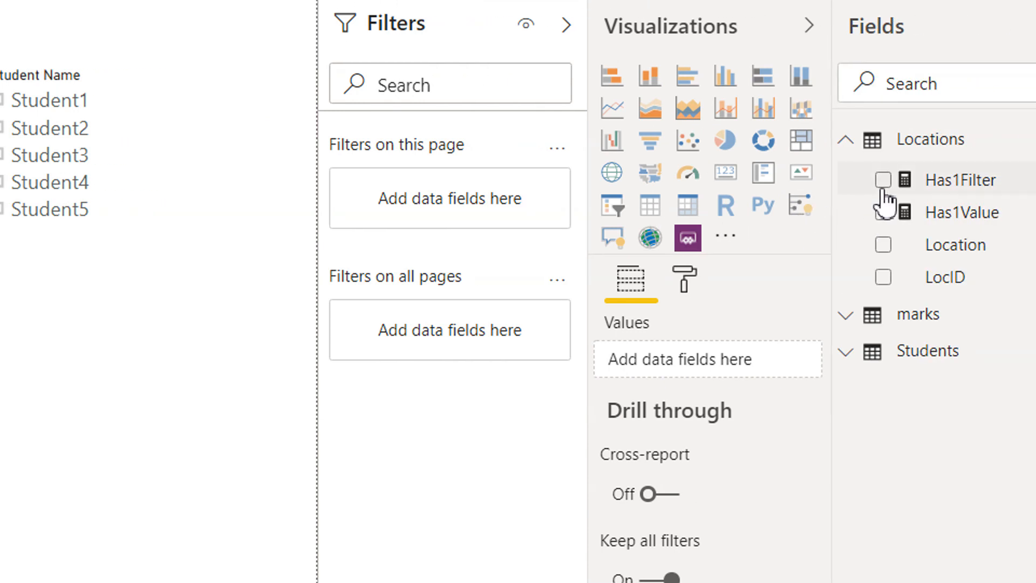
- Add two card visuals to the report page, one showing Has1Filter and the other showing Has1Value
click(885, 180)
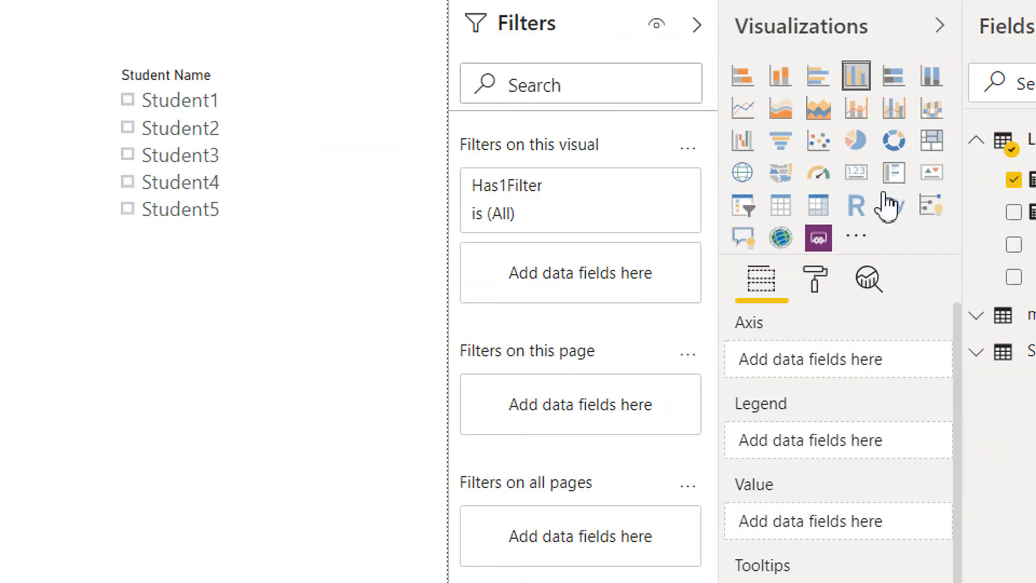
click(853, 180)
click(163, 494)
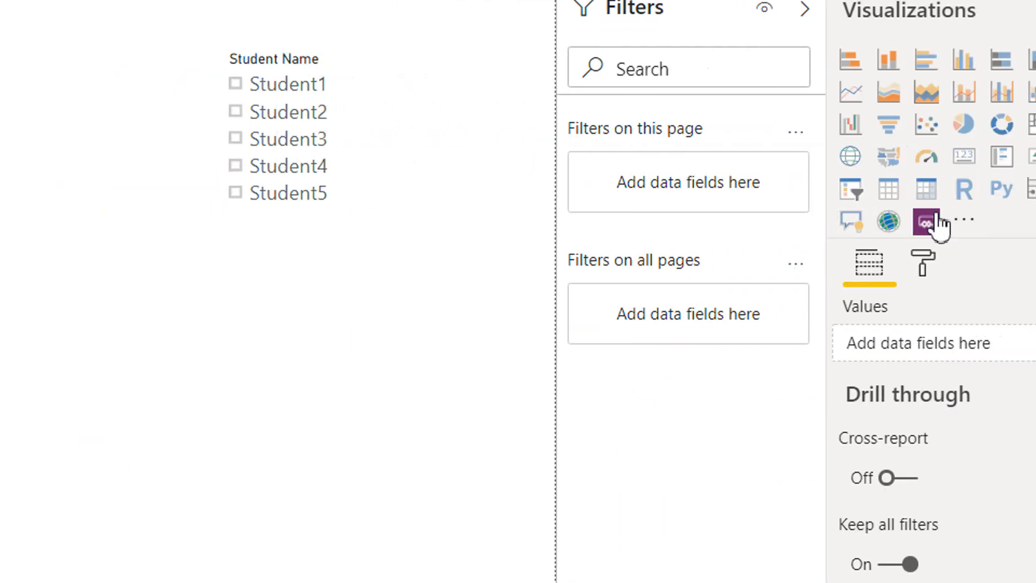
click(871, 158)
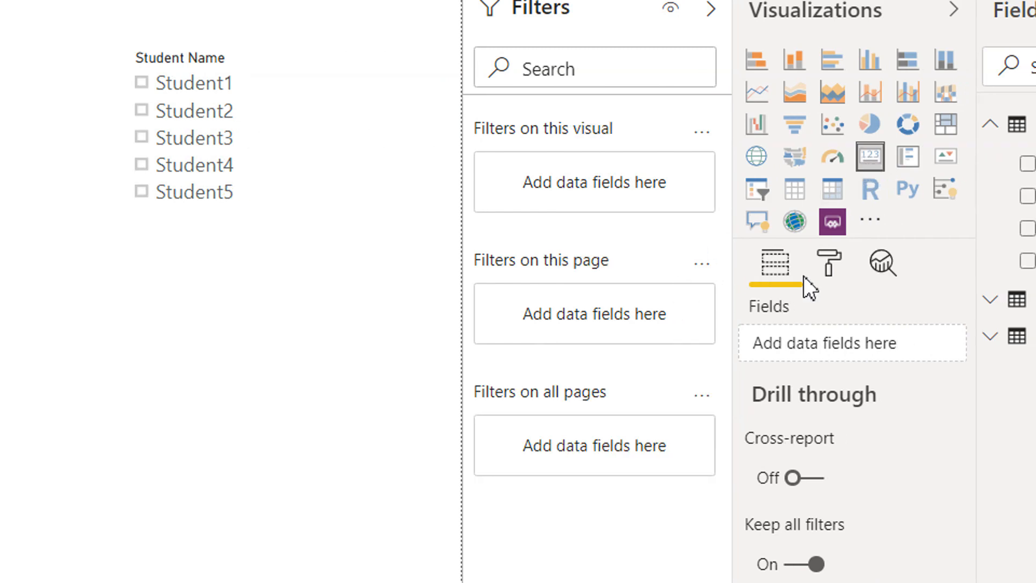
click(848, 196)
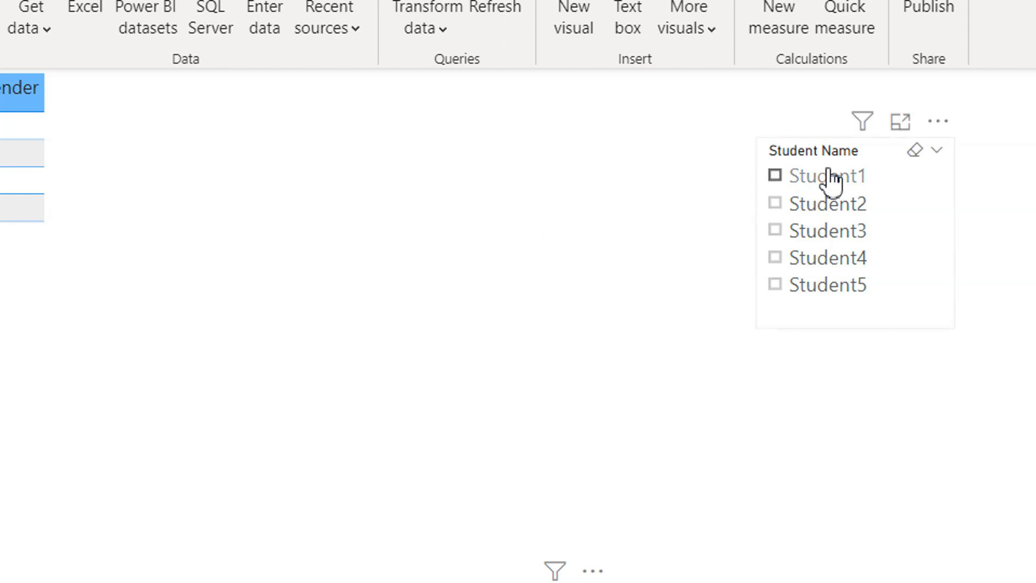
- Test both cards by selecting Student1, Student2 and Student3 in turn in the Student Name slicer
click(778, 184)
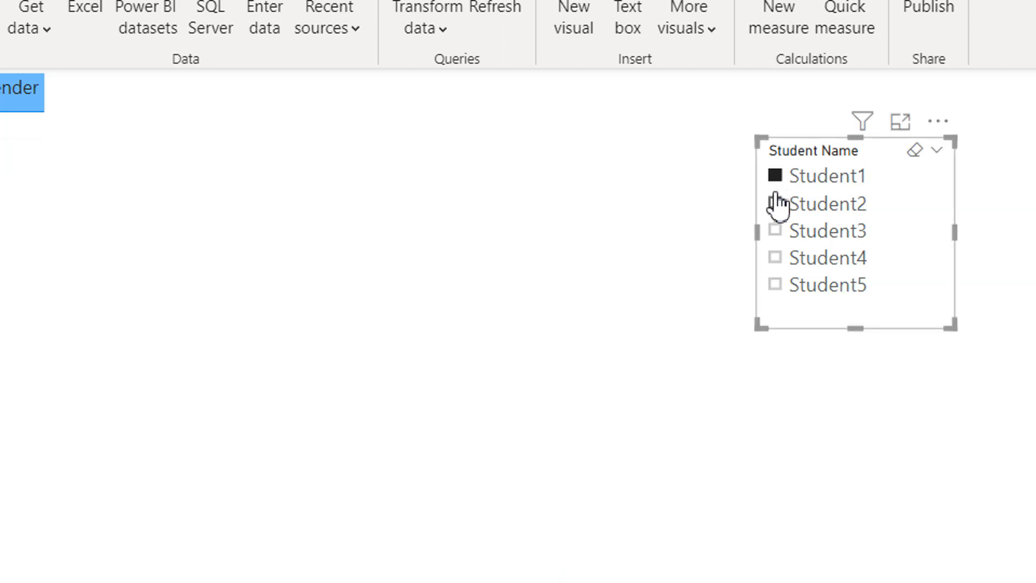
click(777, 208)
click(775, 234)
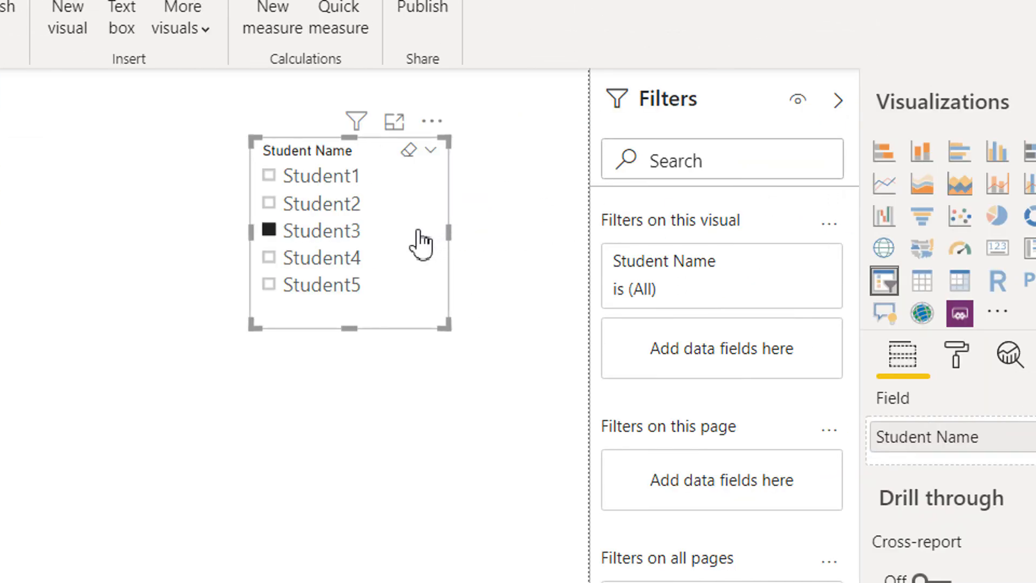
- Duplicate the Student Name slicer as a student ID slicer beside the original, and clear the Student3 selection
key(ctrl+v)
drag(419, 234, 210, 229)
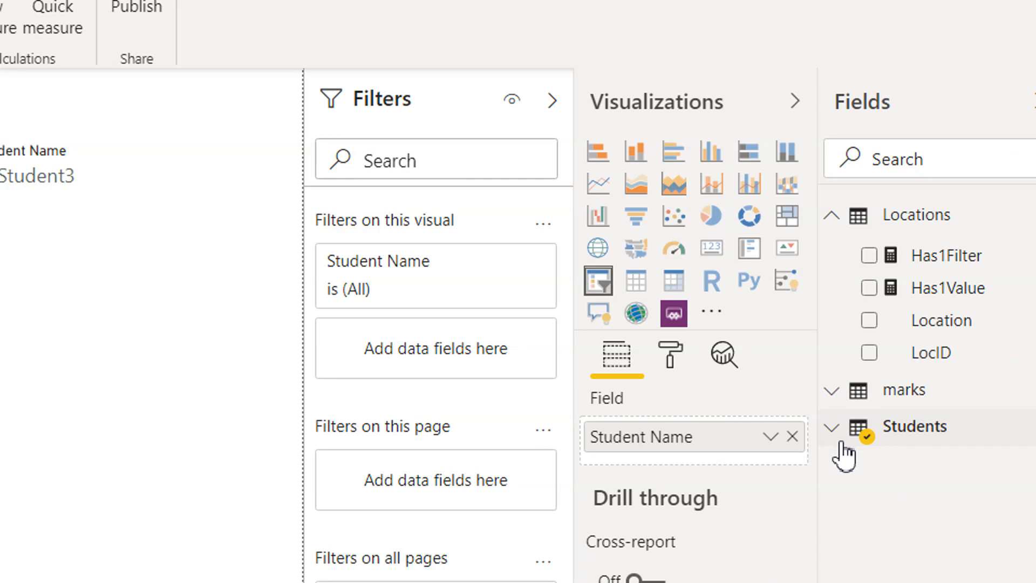
click(838, 438)
drag(906, 470, 847, 475)
click(848, 505)
click(846, 475)
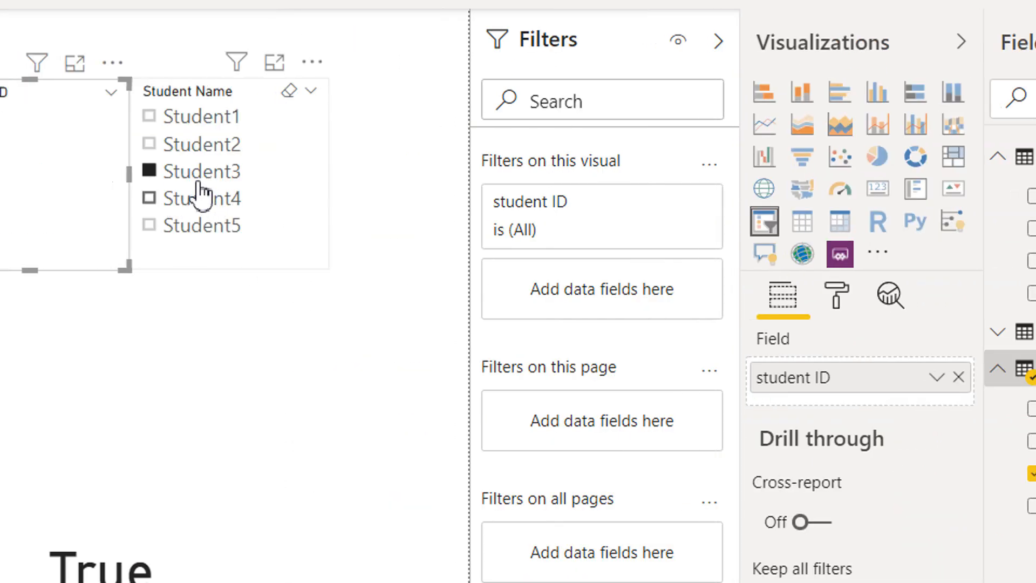
click(152, 171)
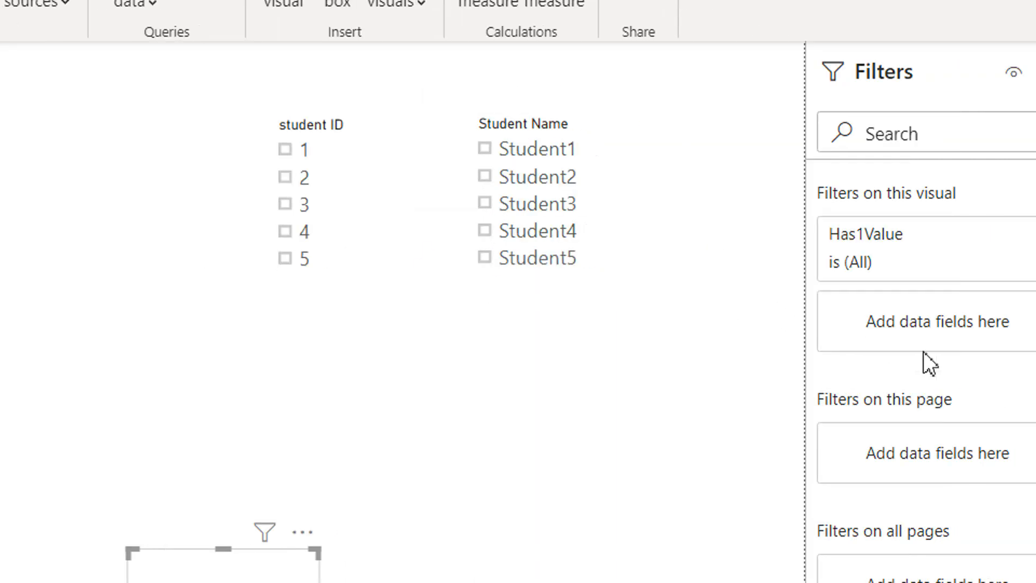
- Add a Location slicer beside the student ID slicer, sized and formatted to match the other slicers
click(896, 400)
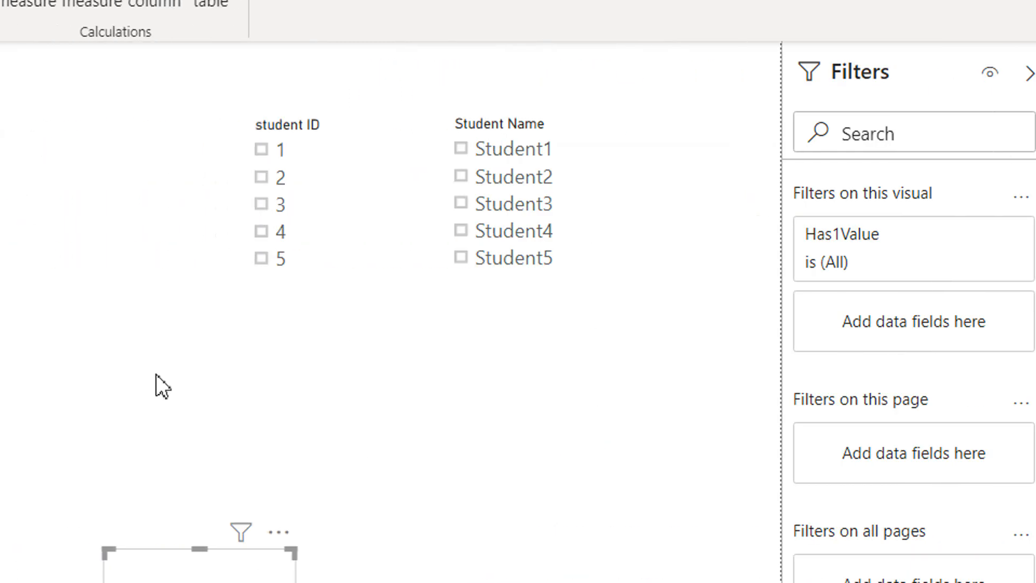
click(158, 376)
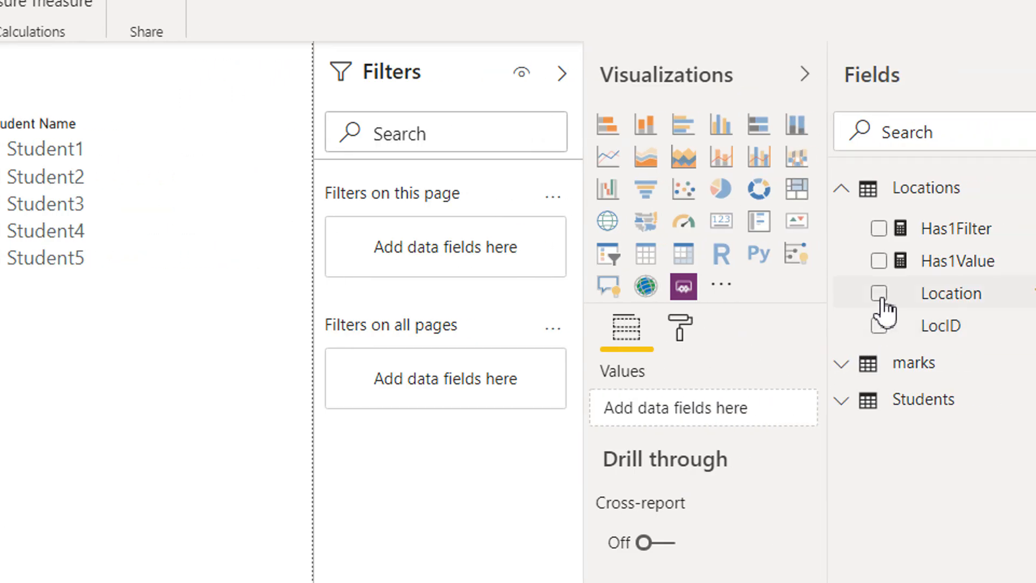
click(931, 293)
drag(254, 379, 593, 204)
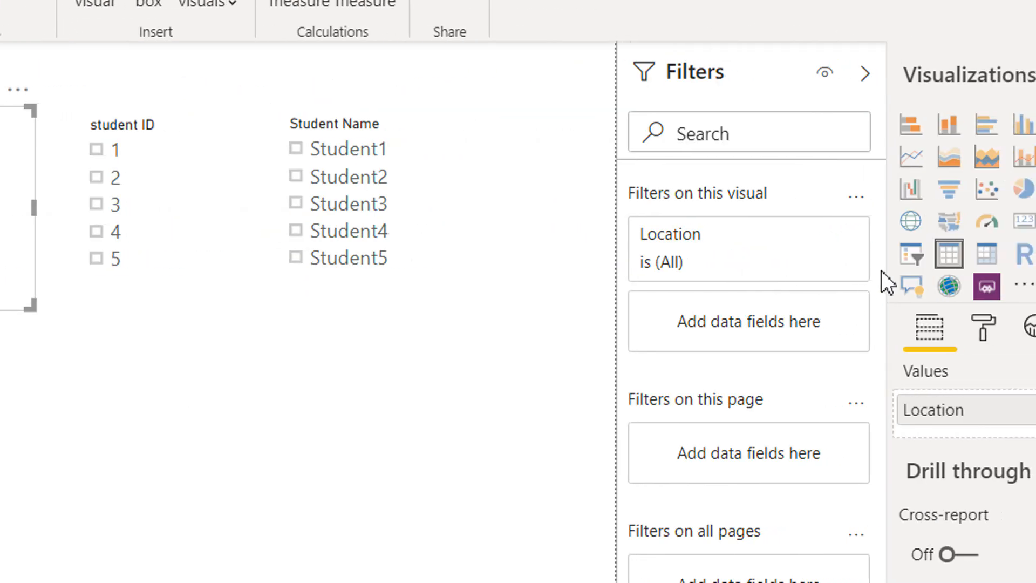
click(879, 263)
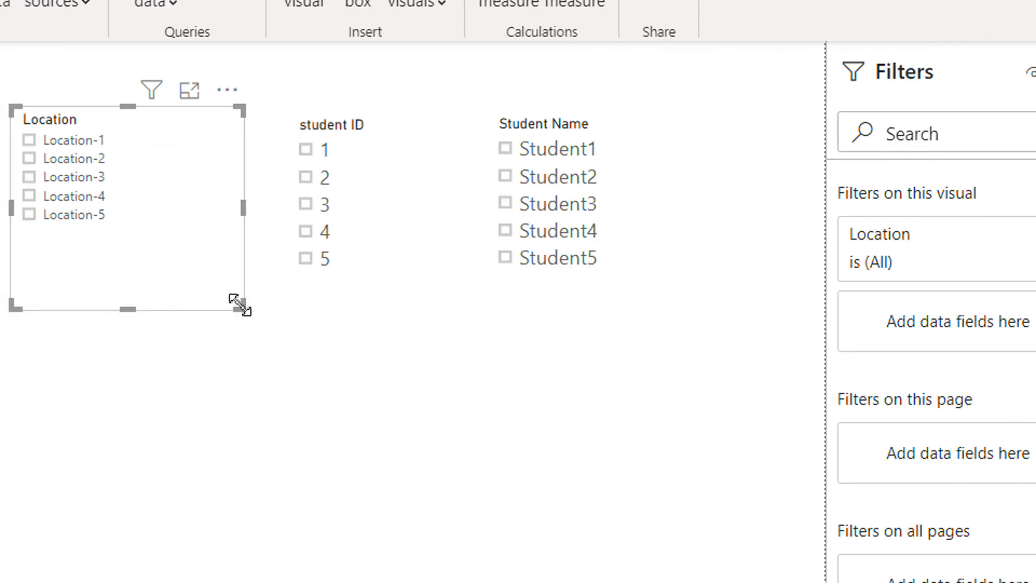
drag(226, 304, 177, 283)
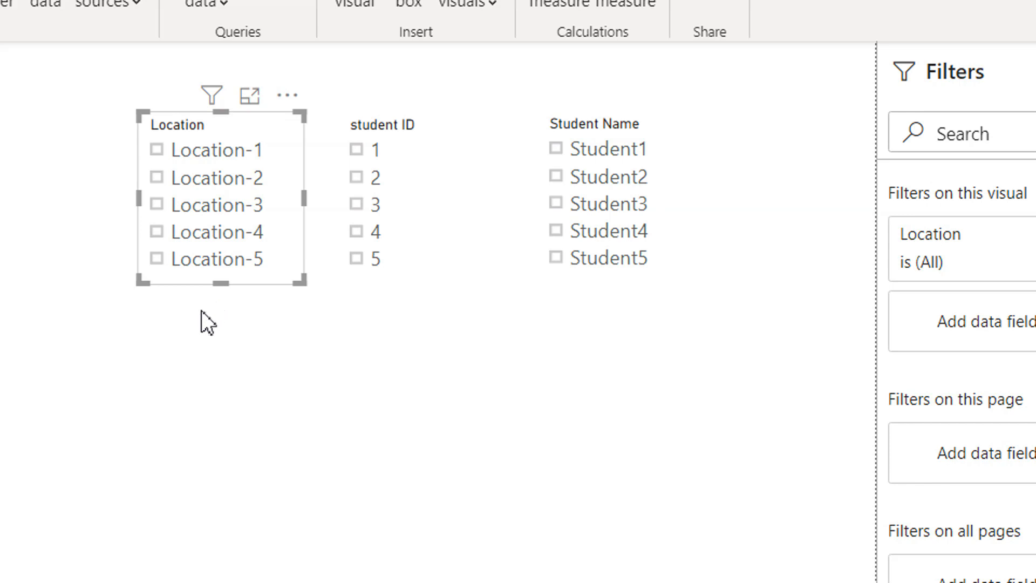
- Inspect the relationships between the Locations, Students and marks tables in the data model, and return to the report
click(32, 174)
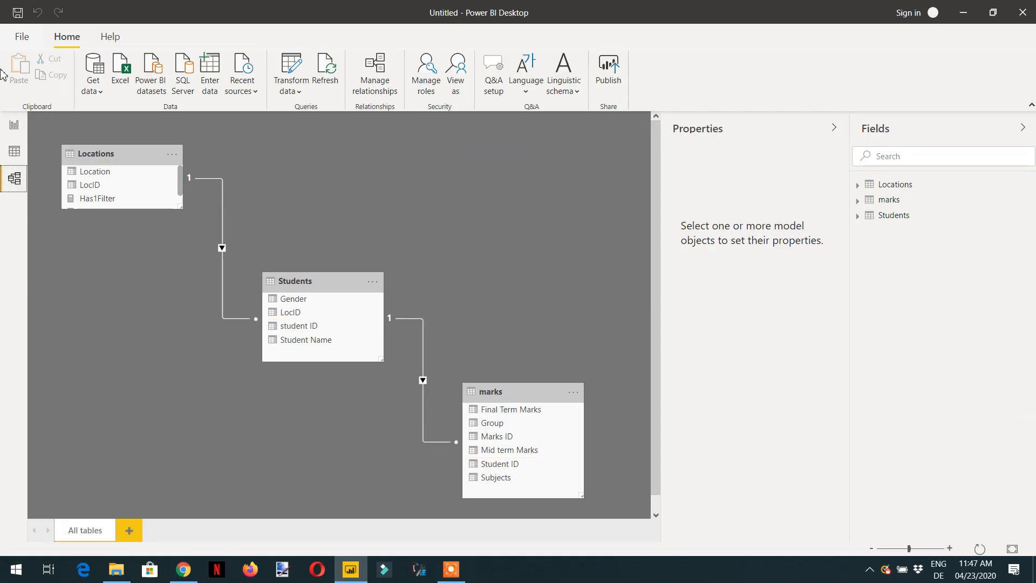
click(14, 127)
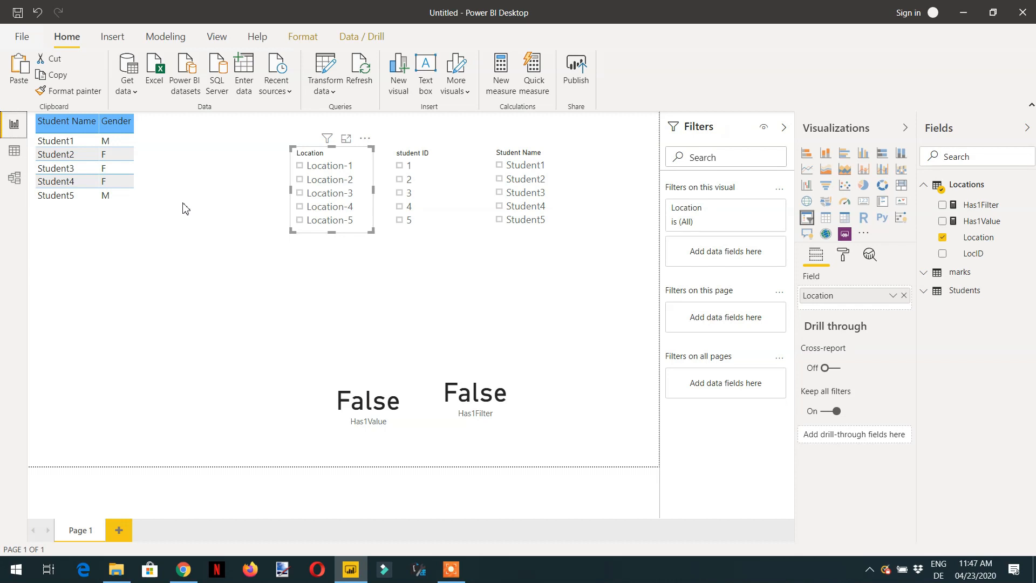
- Reposition and resize the Has1Value card beside the Has1Filter card, and test both cards with Student1 selected in the Student Name slicer
drag(351, 381, 325, 367)
drag(389, 424, 405, 419)
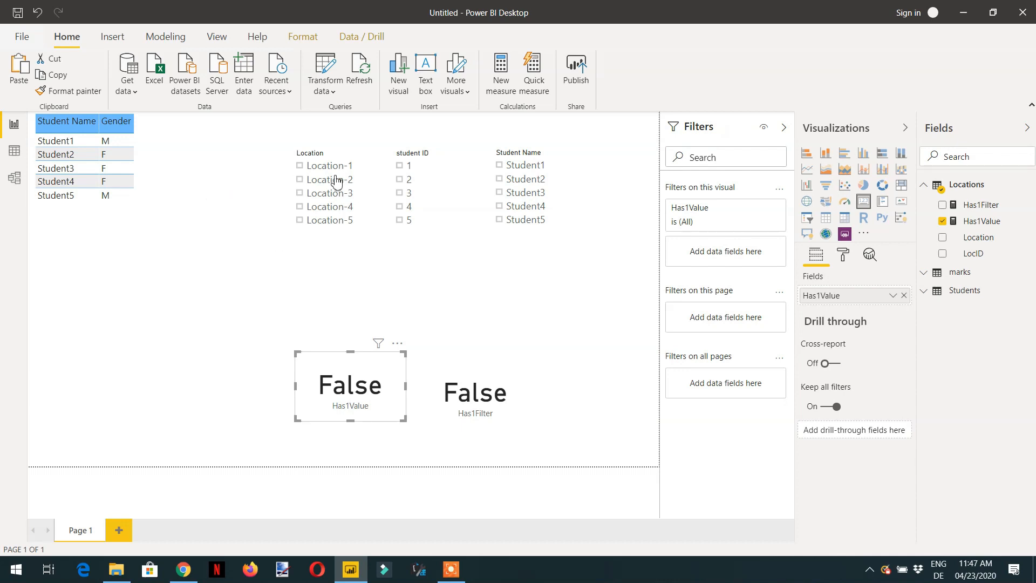
click(499, 171)
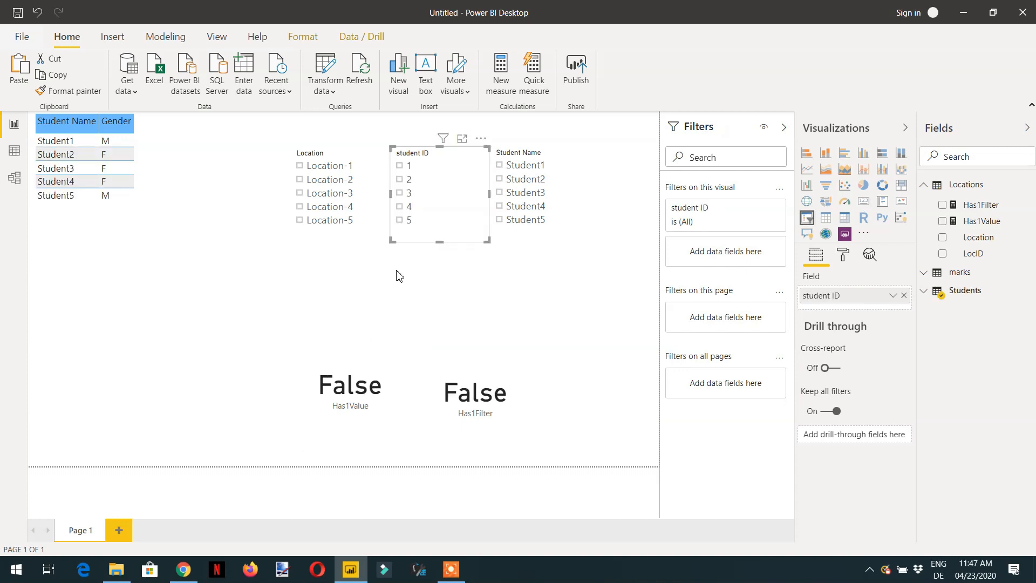
- Test the Has1Value and Has1Filter cards with student IDs 2 and 3, and with Location-2, clearing each slicer selection
click(400, 180)
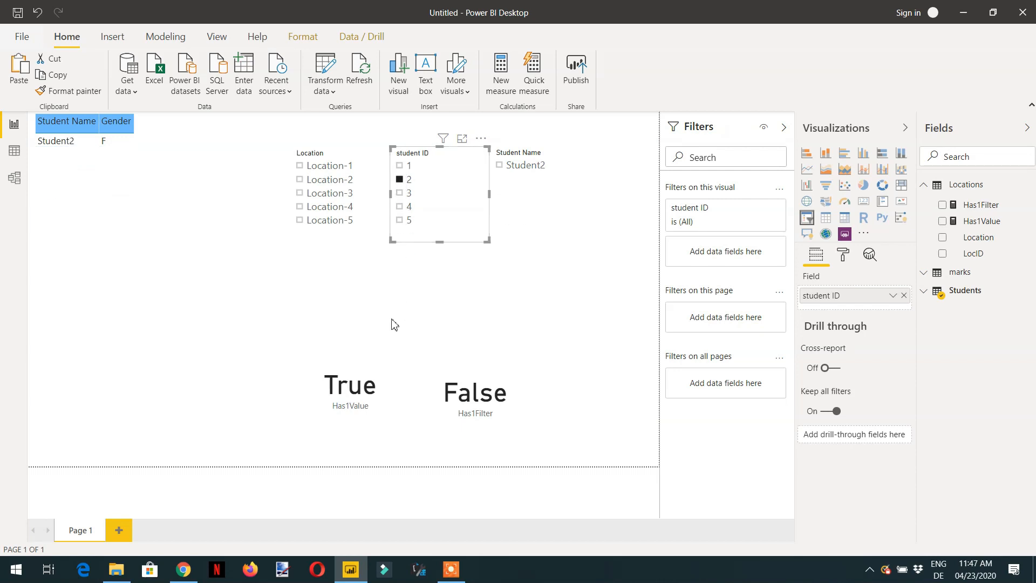
click(400, 193)
click(402, 193)
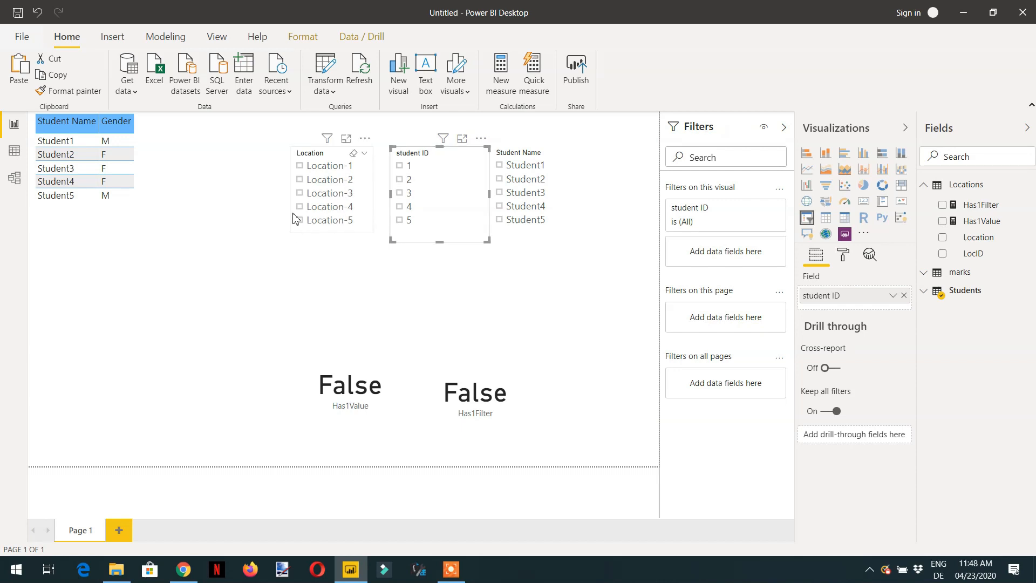
click(300, 180)
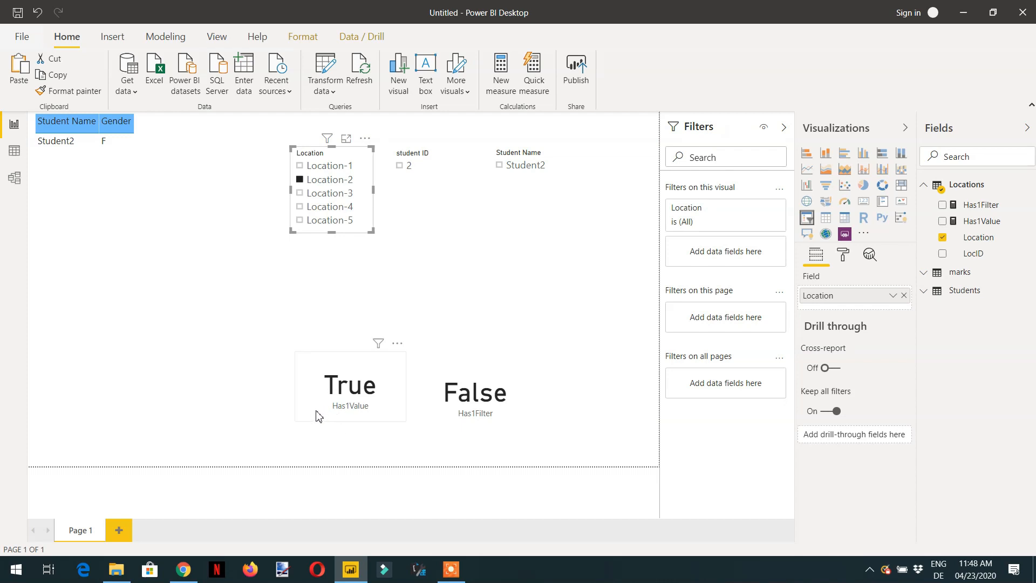
click(311, 180)
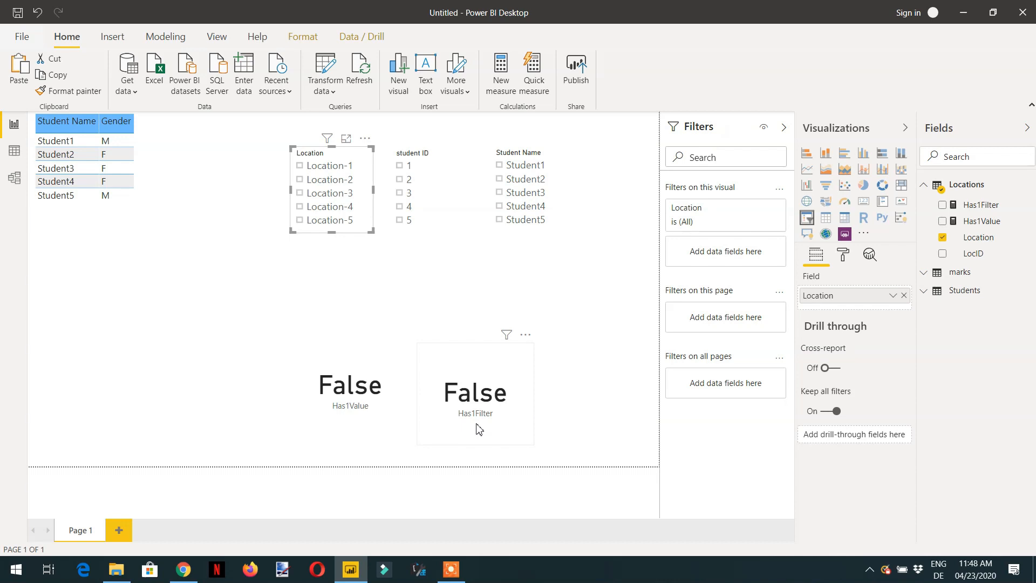
- Compare both cards again with Student3, student ID 2 and Location-2 selected one at a time, leaving Location-2 selected
click(500, 193)
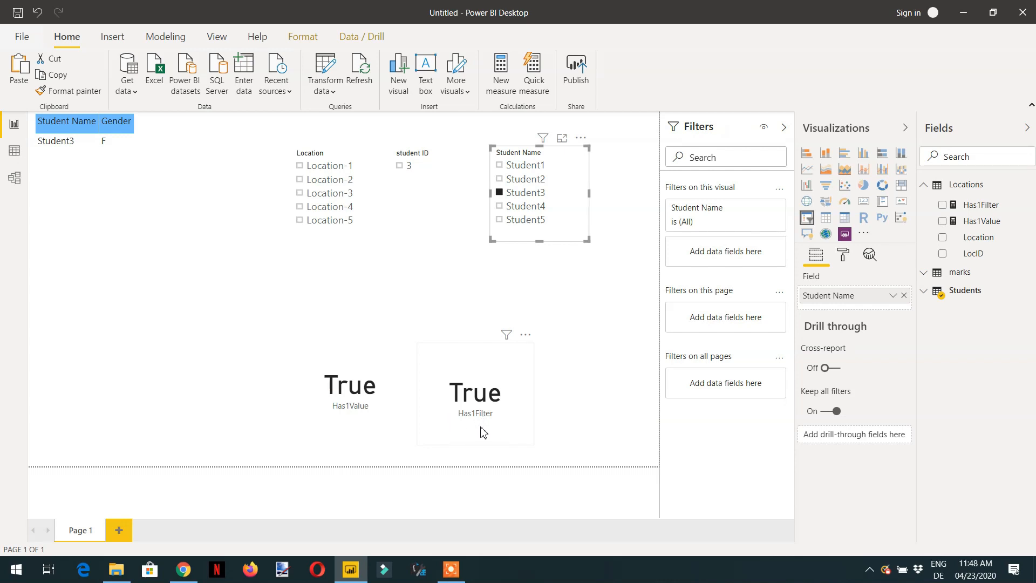
click(500, 194)
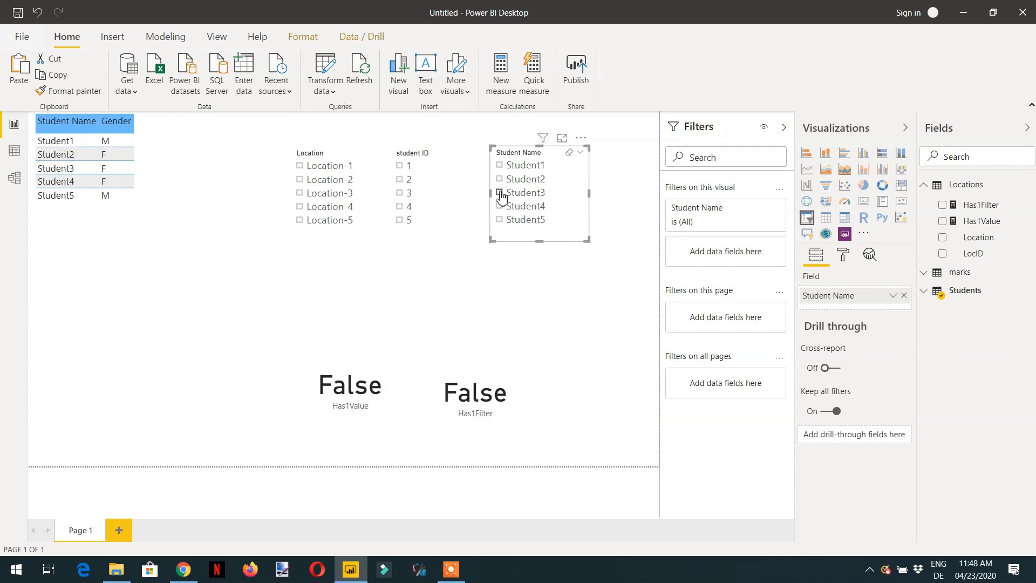
click(399, 193)
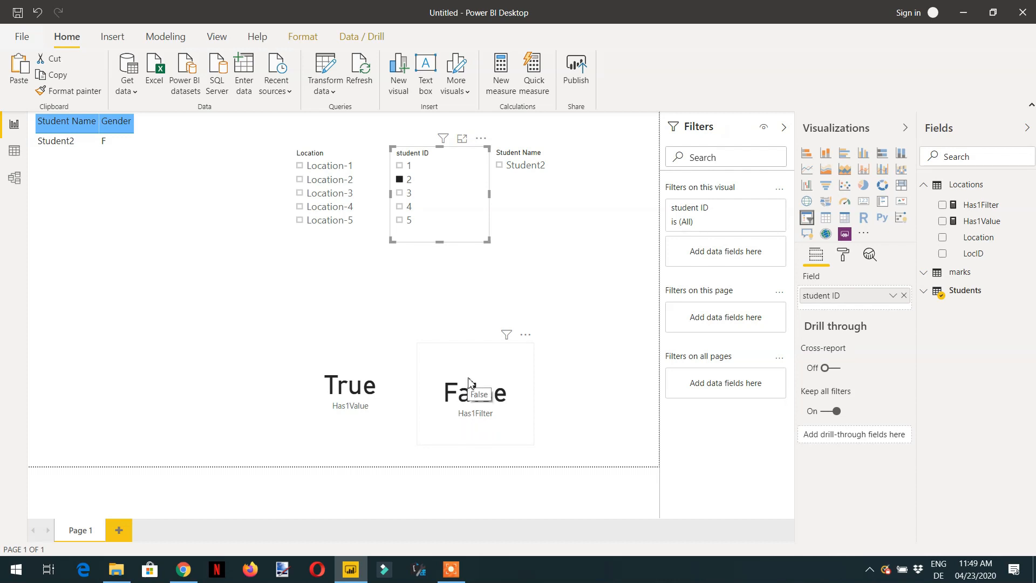
click(399, 180)
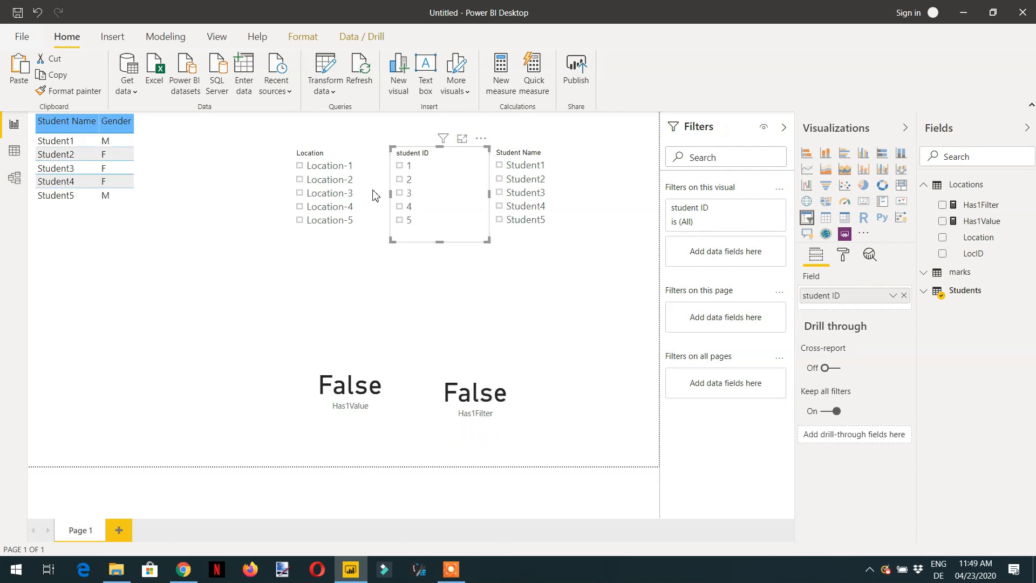
click(322, 180)
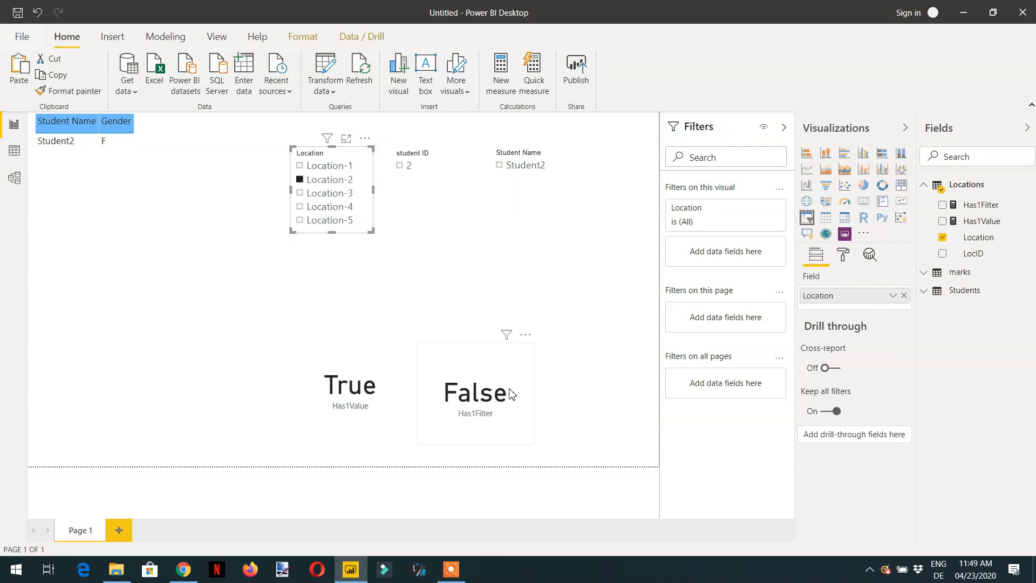